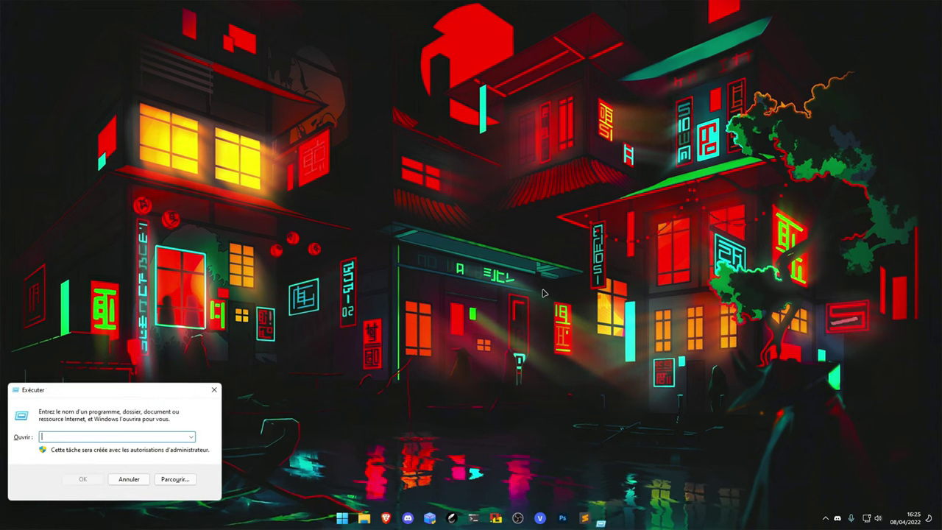
Launch the Control Panel with the control command and open the Sound settings under Matériel et audio
{"action": "type", "text": "control"}
{"action": "key", "text": "Return"}
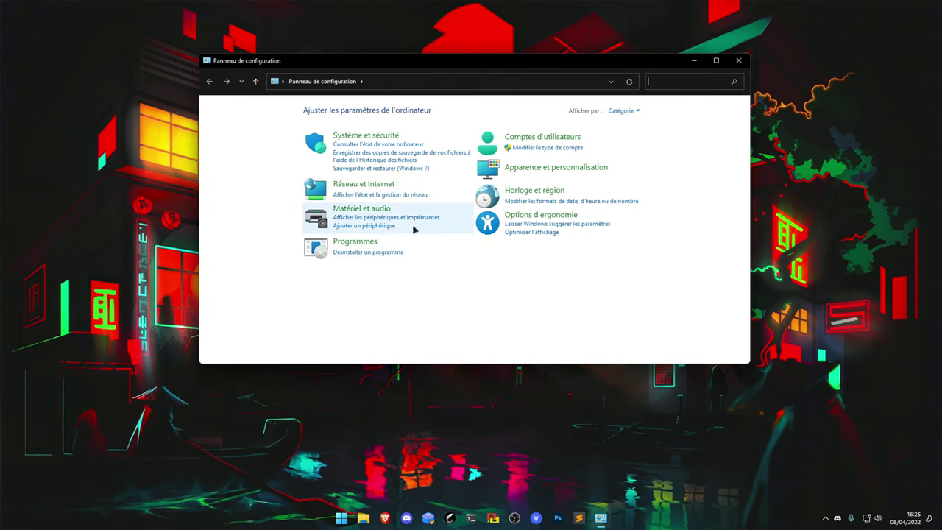
{"action": "left_click", "coordinate": [415, 230]}
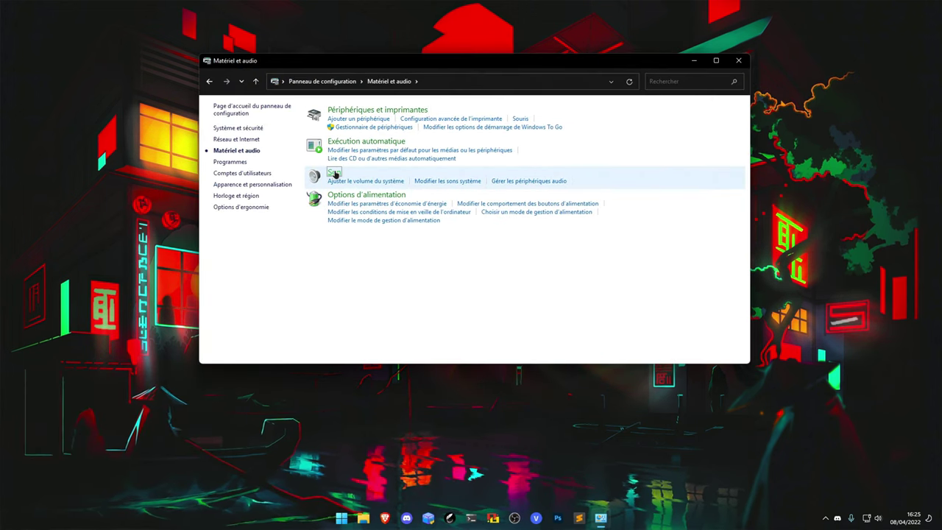
{"action": "left_click", "coordinate": [332, 173]}
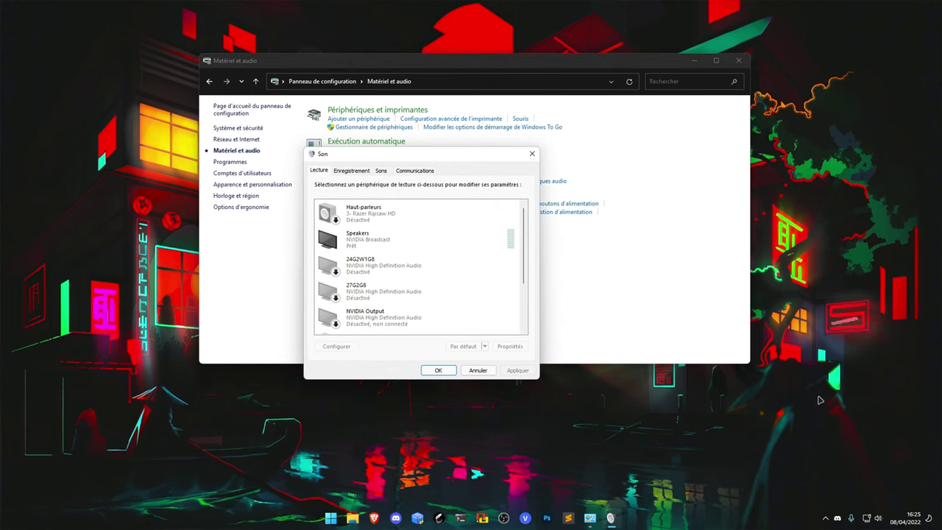
Open NVIDIA Broadcast from the hidden background apps and move its window clear of the Sound dialog
{"action": "left_click", "coordinate": [815, 473]}
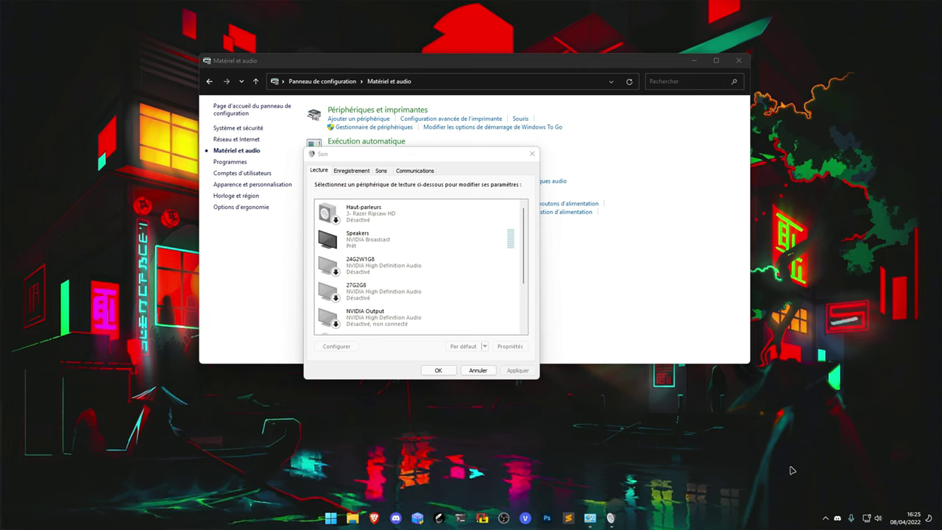
{"action": "left_click", "coordinate": [825, 518]}
{"action": "left_click", "coordinate": [825, 518]}
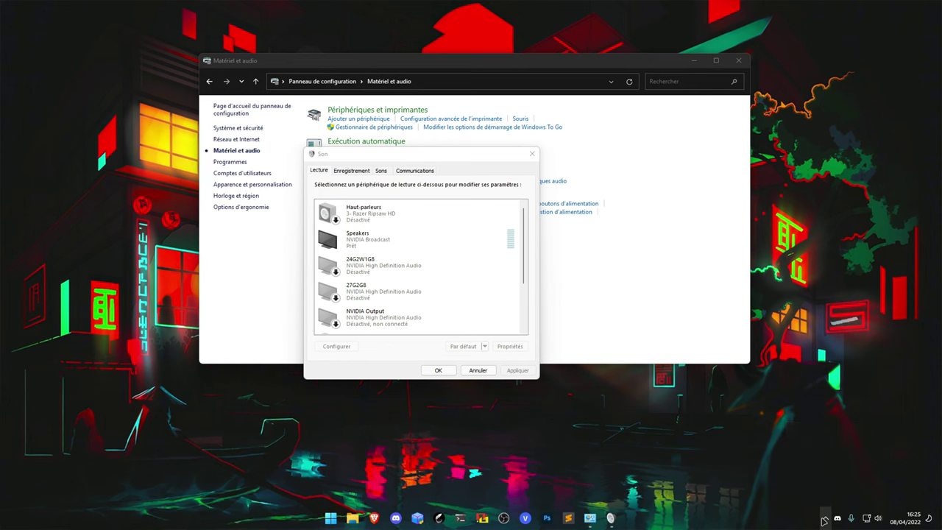
{"action": "left_click", "coordinate": [825, 518]}
{"action": "left_click", "coordinate": [816, 453]}
{"action": "left_click_drag", "start_coordinate": [493, 154], "coordinate": [645, 195]}
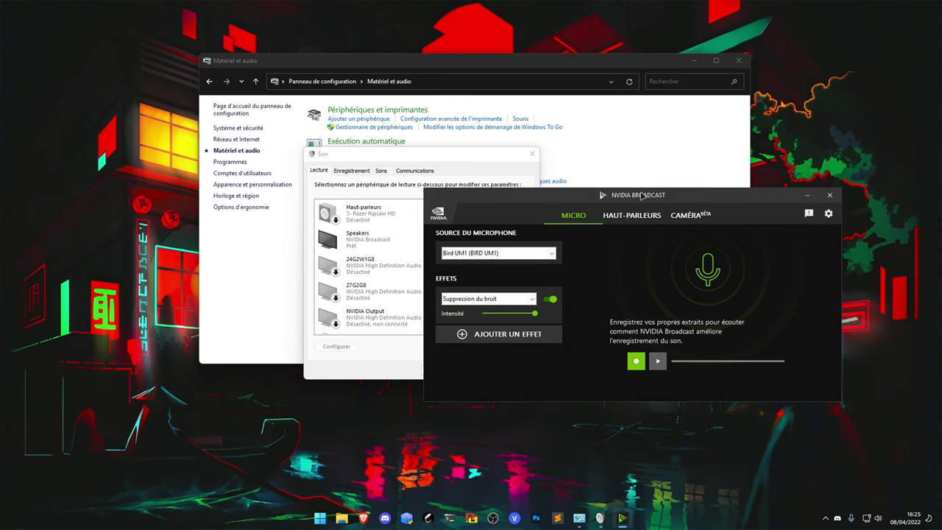
{"action": "left_click_drag", "start_coordinate": [641, 194], "coordinate": [674, 184]}
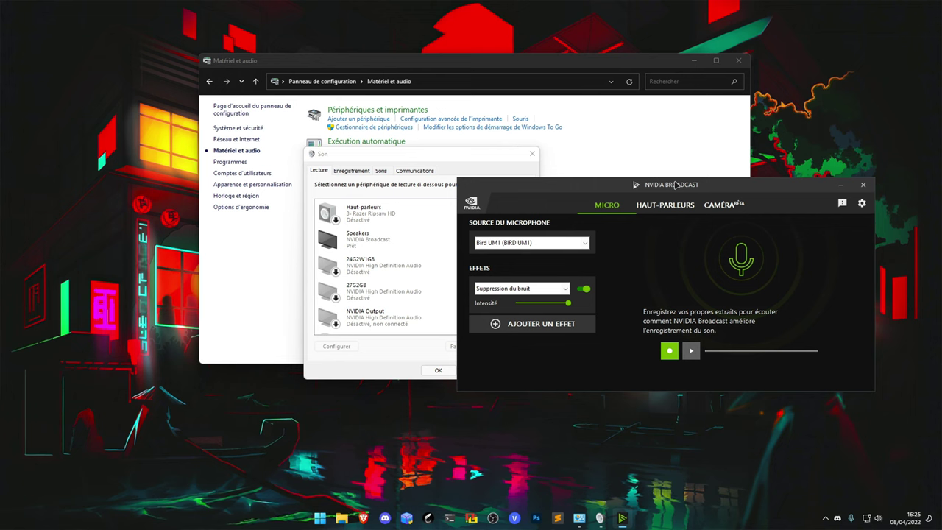
{"action": "left_click_drag", "start_coordinate": [674, 184], "coordinate": [719, 190]}
Review NVIDIA Broadcast's microphone sources and noise suppression effects, close its window, and check that it still runs in the background
{"action": "left_click", "coordinate": [578, 249]}
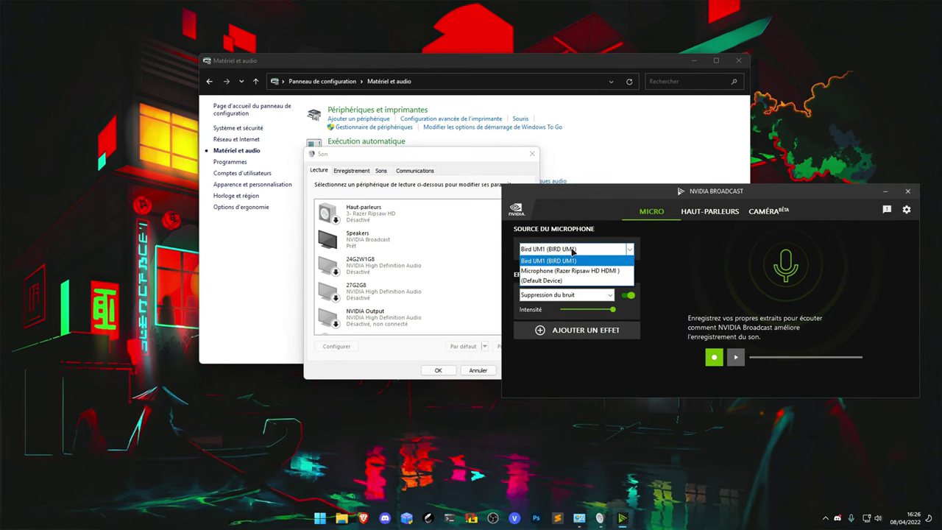
{"action": "left_click", "coordinate": [571, 295]}
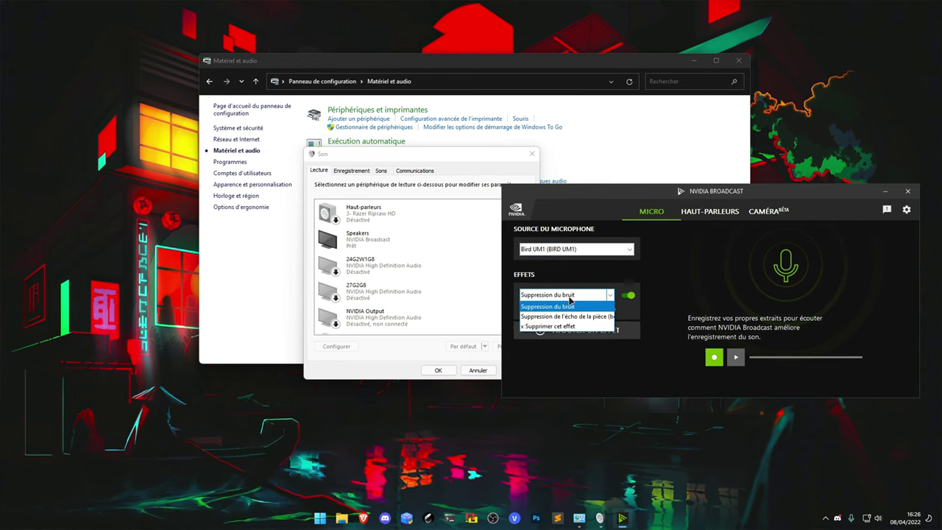
{"action": "left_click", "coordinate": [637, 306]}
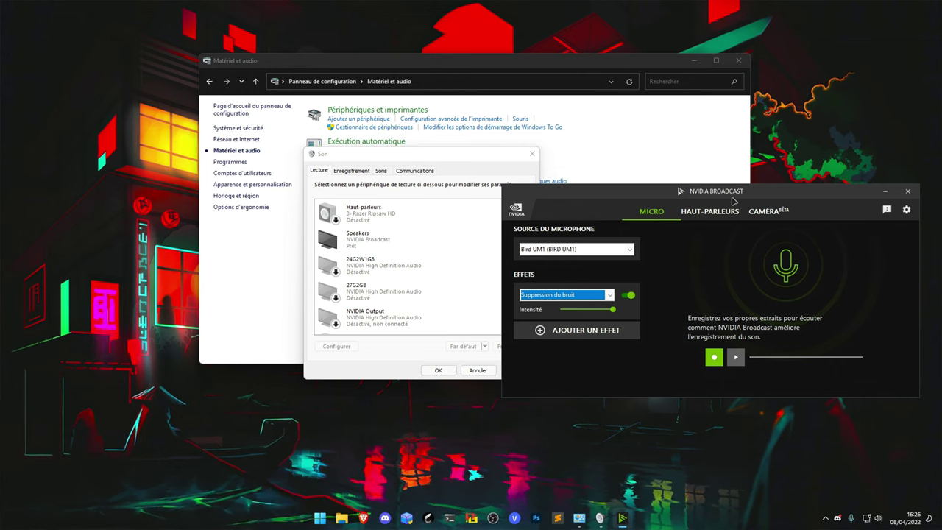
{"action": "left_click", "coordinate": [908, 190]}
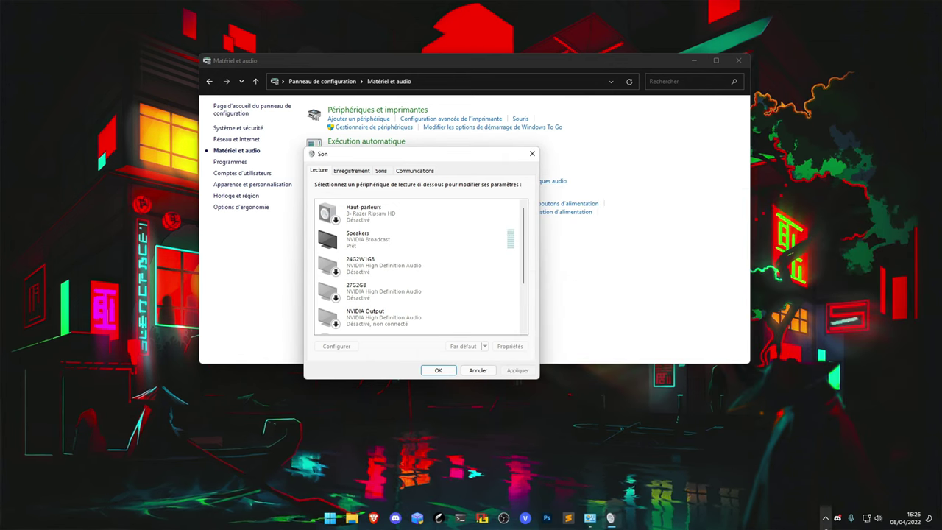
{"action": "left_click", "coordinate": [825, 517]}
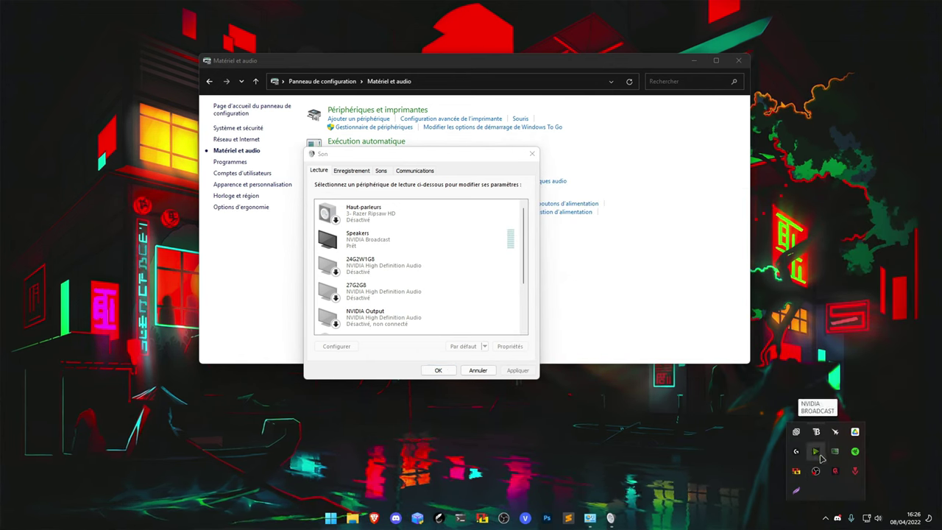
{"action": "left_click", "coordinate": [825, 519]}
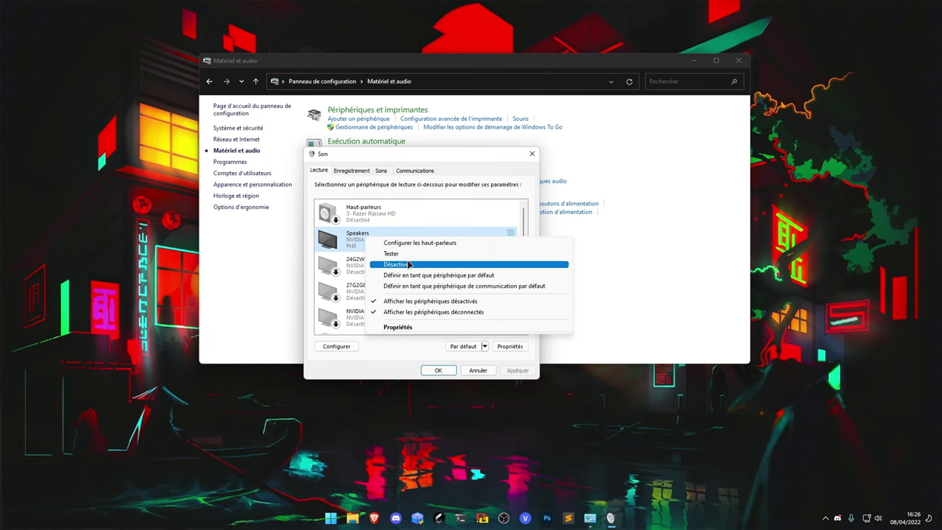
Set the HyperX Cloud II playback device's default format to Canal 2, 24 bits, 192000 Hz (Qualité studio)
{"action": "left_click", "coordinate": [403, 223]}
{"action": "scroll", "coordinate": [404, 223], "scroll_direction": "down", "scroll_amount": 2}
{"action": "scroll", "coordinate": [414, 248], "scroll_direction": "up", "scroll_amount": 1}
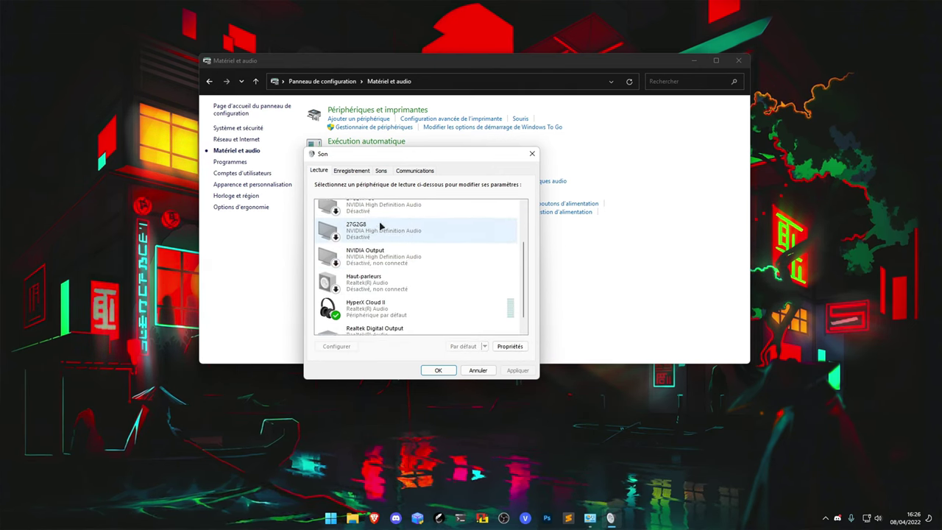
{"action": "scroll", "coordinate": [412, 276], "scroll_direction": "down", "scroll_amount": 2}
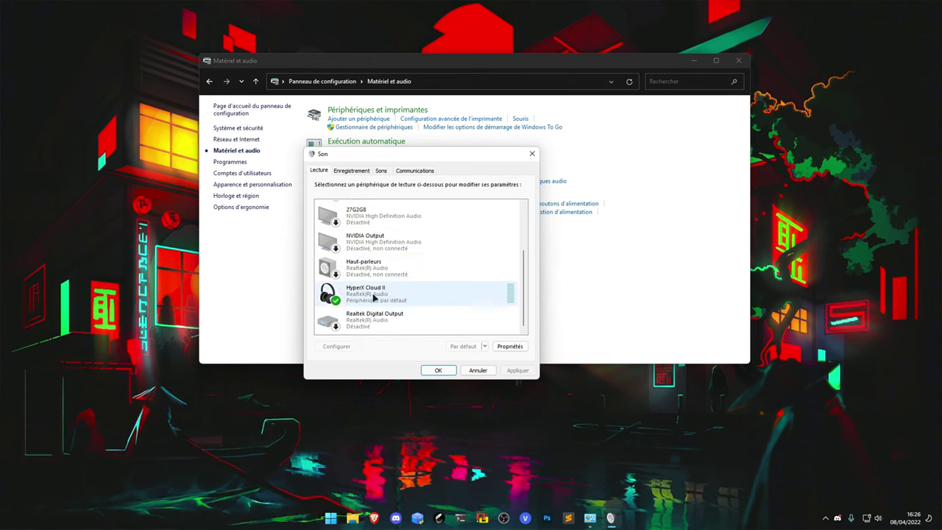
{"action": "double_click", "coordinate": [384, 295]}
{"action": "left_click", "coordinate": [402, 207]}
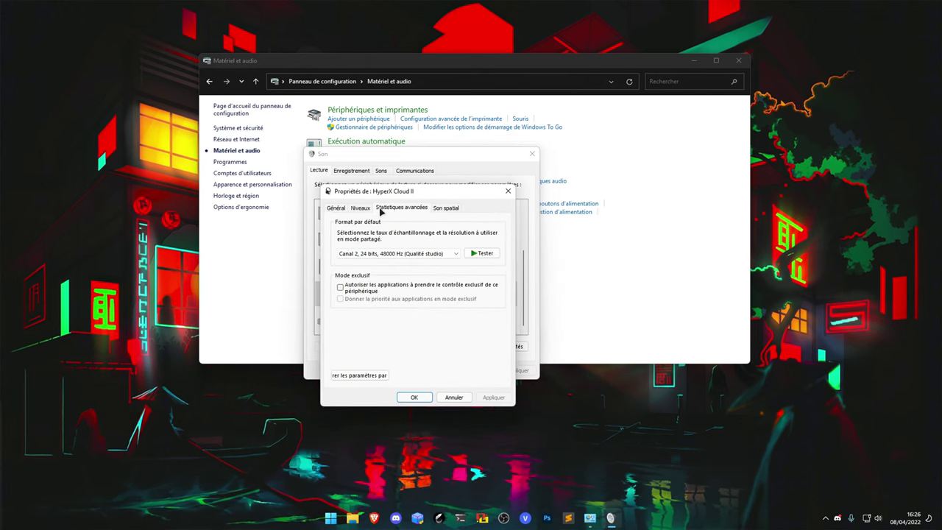
{"action": "left_click", "coordinate": [394, 254]}
{"action": "left_click", "coordinate": [368, 292]}
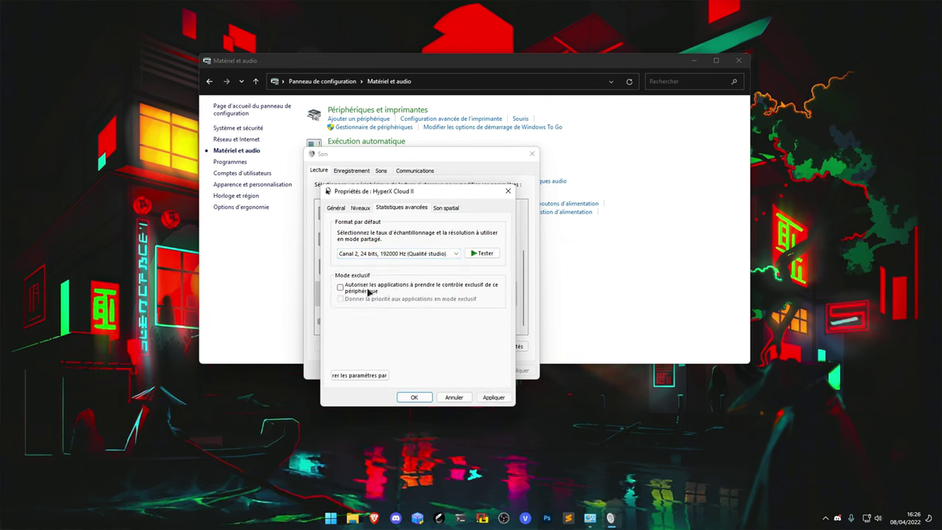
Check the HyperX Cloud II output level and apply the property changes even though the device is in use
{"action": "left_click", "coordinate": [359, 208]}
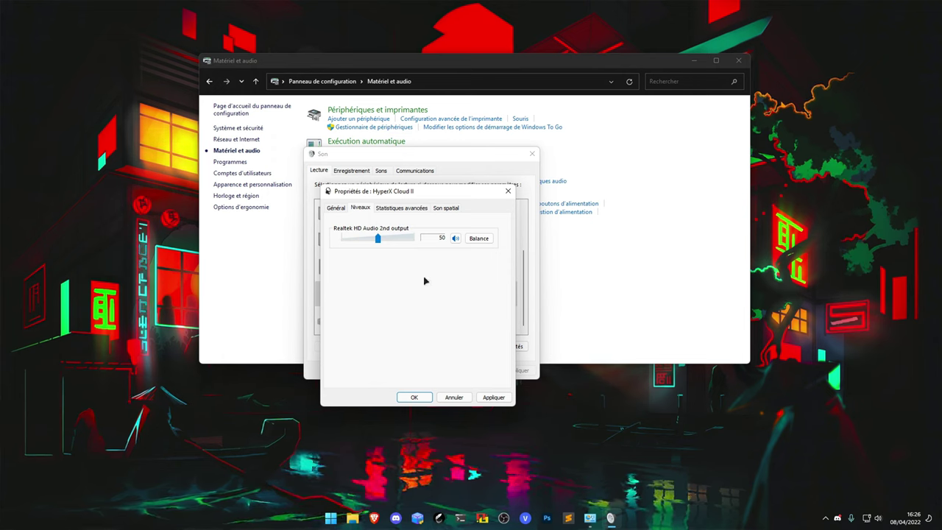
{"action": "left_click", "coordinate": [492, 397]}
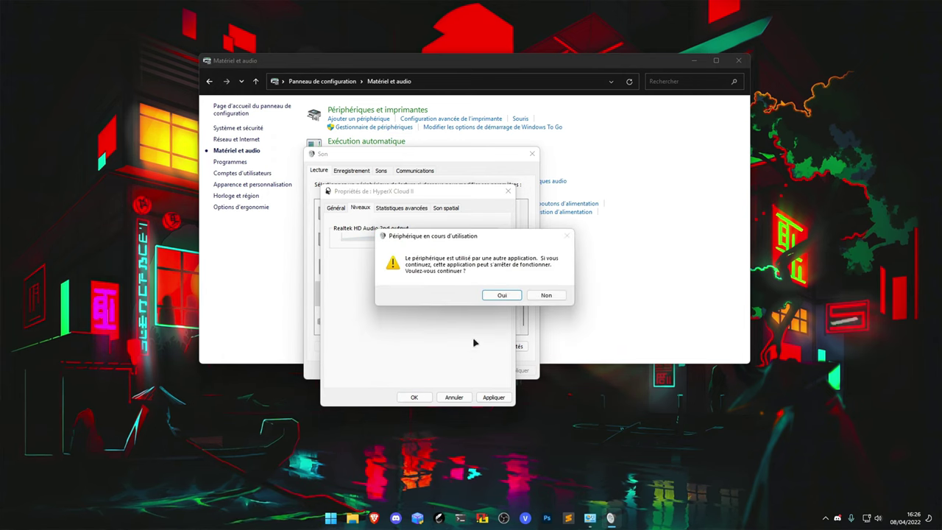
{"action": "left_click", "coordinate": [500, 295]}
{"action": "left_click", "coordinate": [414, 396]}
Examine the recording devices and check the input level of the Bird UM1 microphone
{"action": "left_click", "coordinate": [351, 170]}
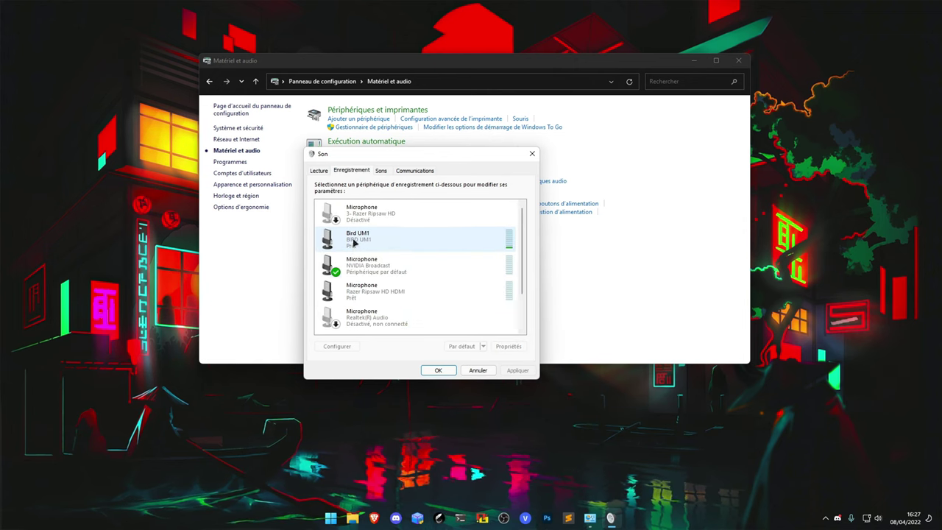
{"action": "left_click", "coordinate": [356, 244]}
{"action": "left_click", "coordinate": [386, 270]}
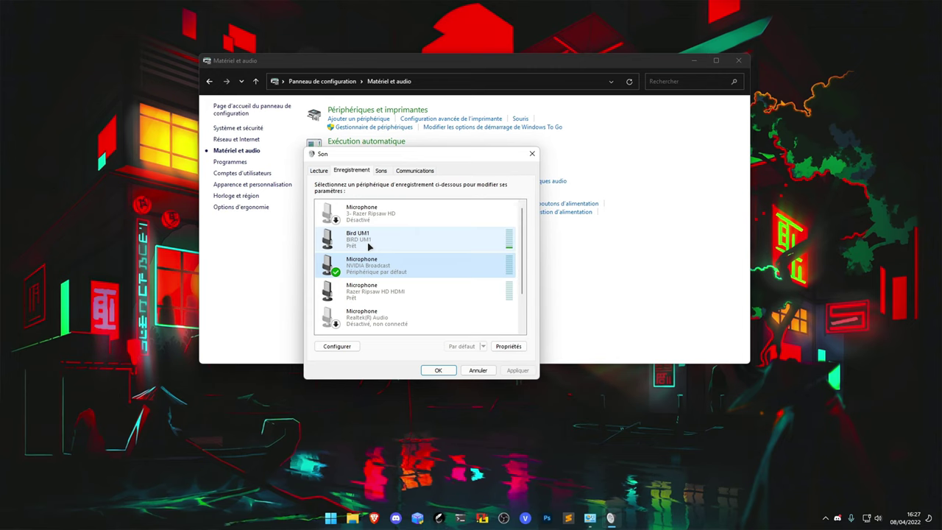
{"action": "double_click", "coordinate": [374, 246]}
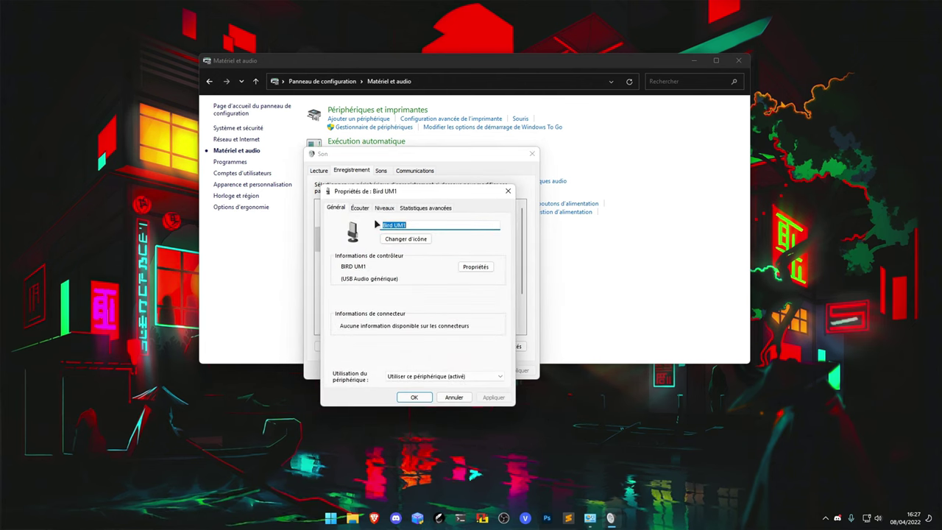
{"action": "left_click", "coordinate": [384, 210]}
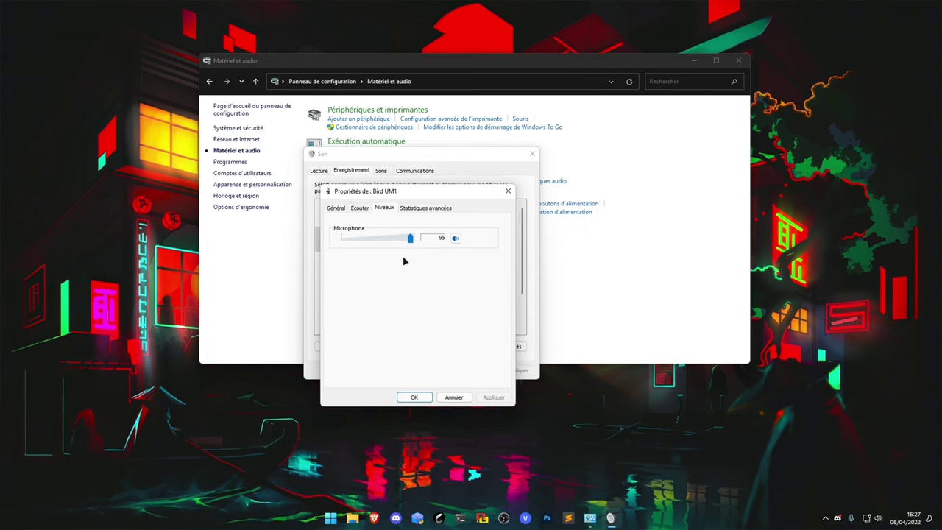
{"action": "left_click", "coordinate": [413, 397]}
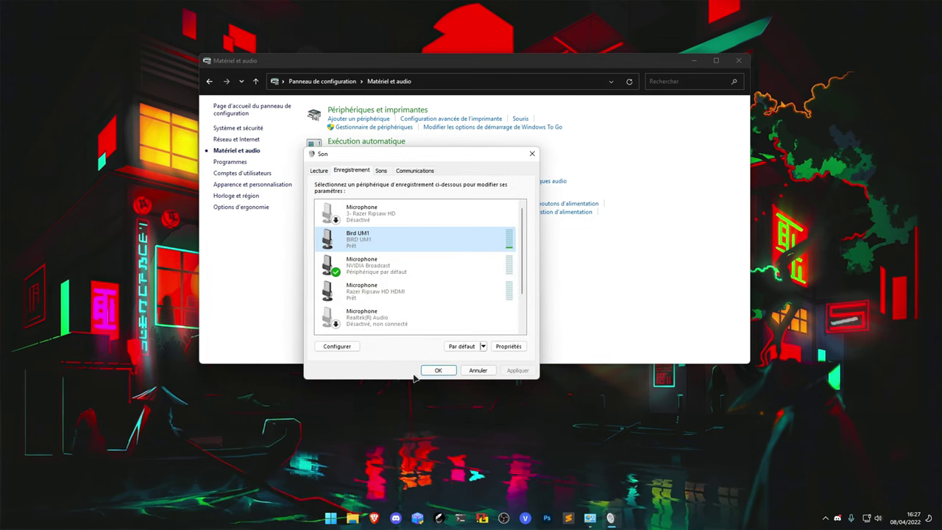
View the properties of the NVIDIA Broadcast microphone and the general properties of the Bird UM1
{"action": "double_click", "coordinate": [409, 273]}
{"action": "left_click", "coordinate": [507, 191]}
{"action": "double_click", "coordinate": [364, 237]}
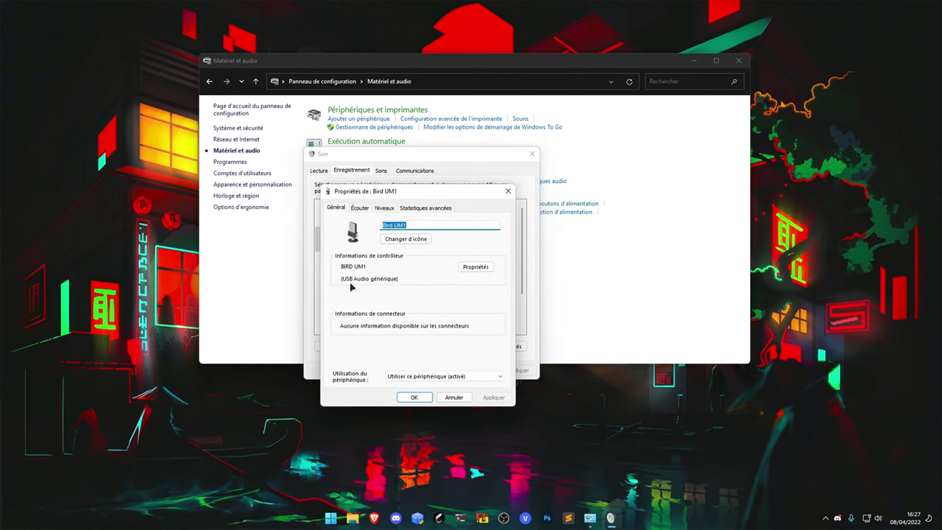
{"action": "left_click", "coordinate": [414, 397]}
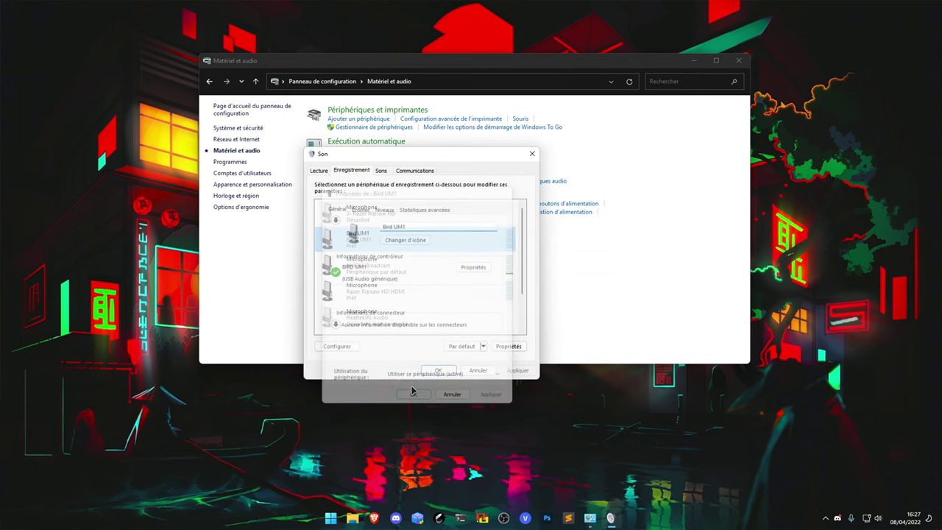
Check the NVIDIA Broadcast microphone's level and default format, and close the Sound and Control Panel windows
{"action": "double_click", "coordinate": [398, 265]}
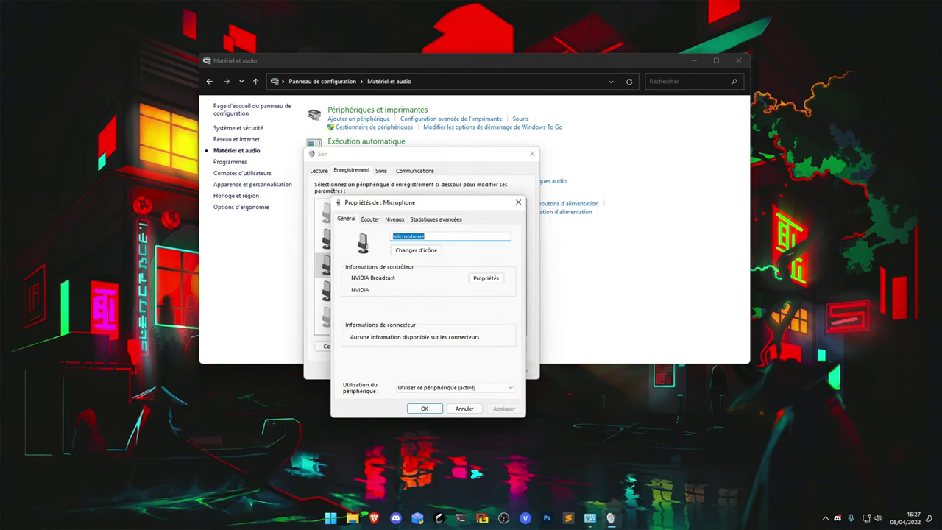
{"action": "left_click_drag", "start_coordinate": [415, 205], "coordinate": [535, 203]}
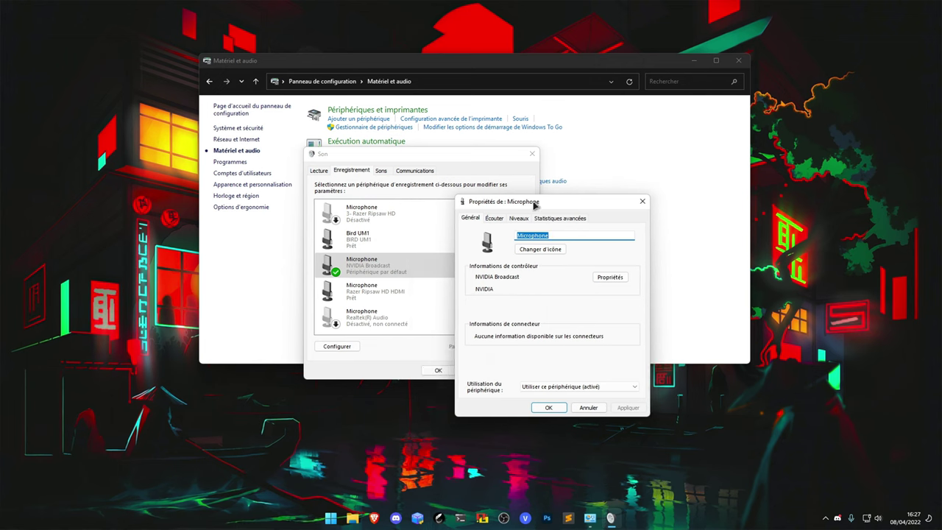
{"action": "left_click", "coordinate": [519, 218]}
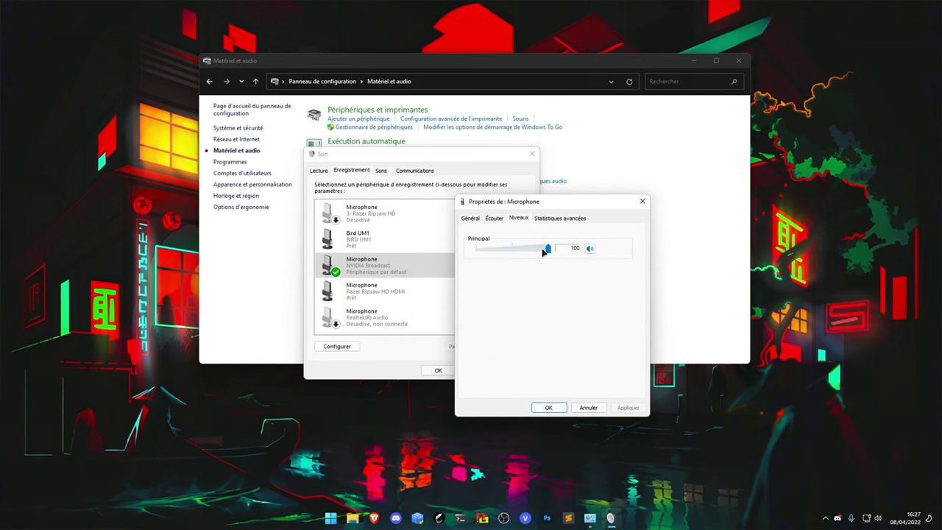
{"action": "left_click", "coordinate": [555, 218]}
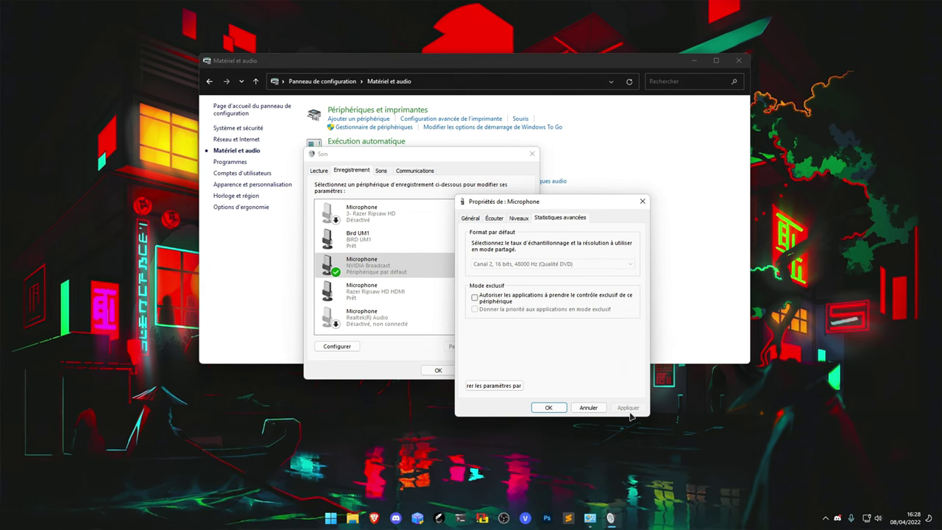
{"action": "left_click", "coordinate": [548, 407]}
{"action": "left_click", "coordinate": [442, 369]}
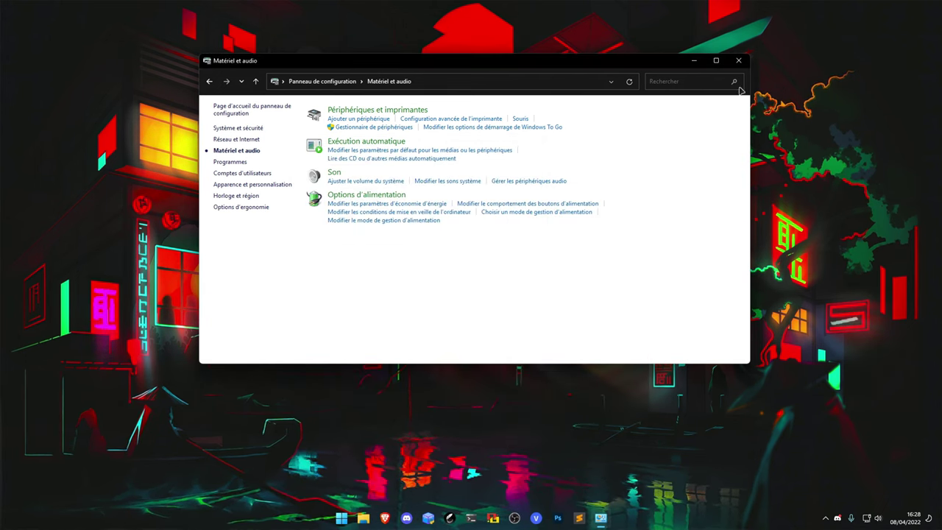
{"action": "left_click", "coordinate": [738, 60]}
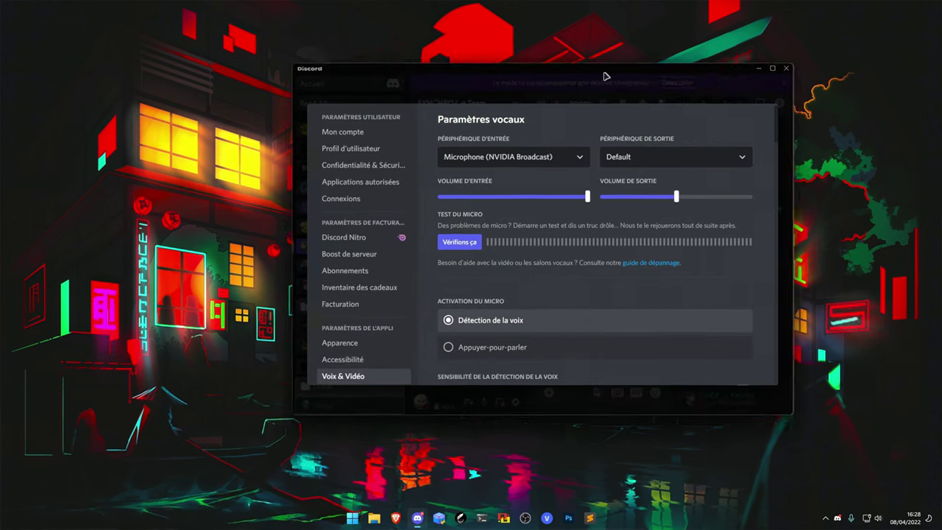
Reposition the Discord window showing the Voix & Vidéo settings and reopen the Windows Sound list of recording devices
{"action": "left_click_drag", "start_coordinate": [604, 76], "coordinate": [537, 87]}
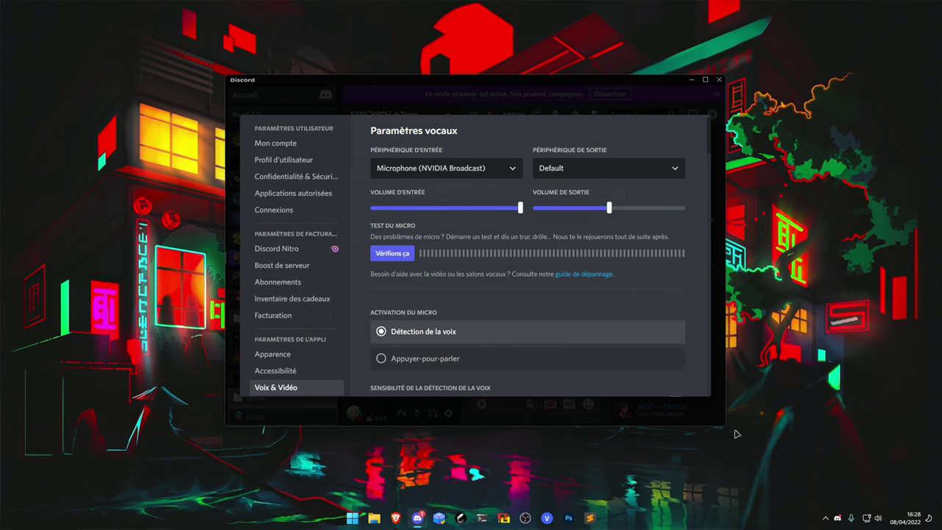
{"action": "key", "text": "super+r"}
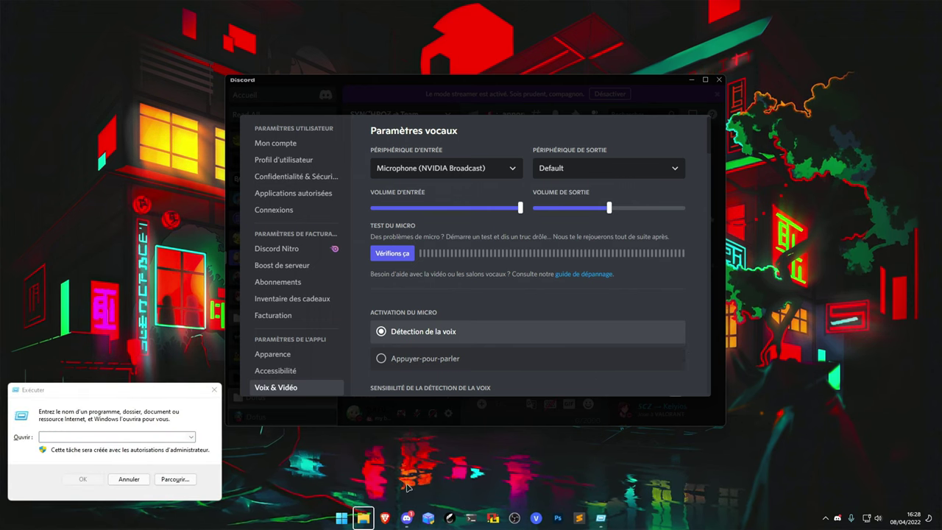
{"action": "type", "text": "c"}
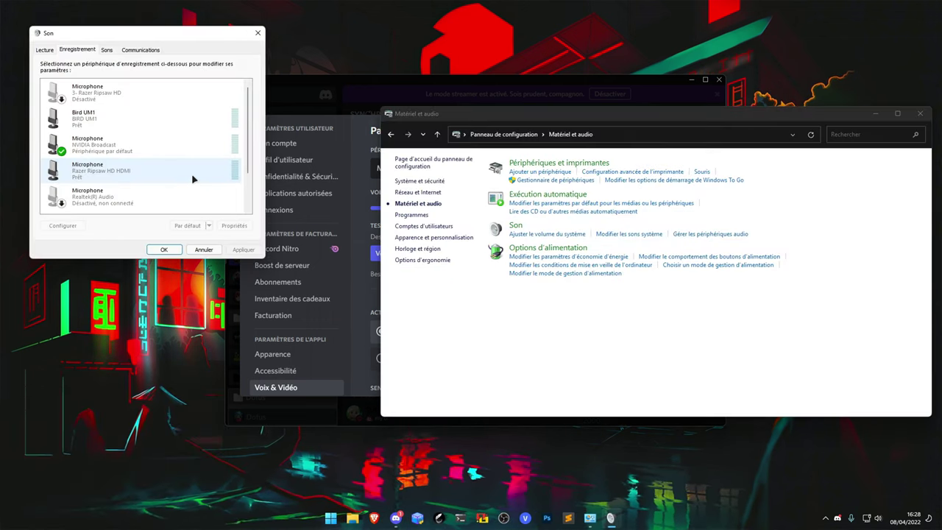
Examine the default-device options available for the NVIDIA Broadcast microphone and the Bird UM1 in the recording devices
{"action": "right_click", "coordinate": [117, 148]}
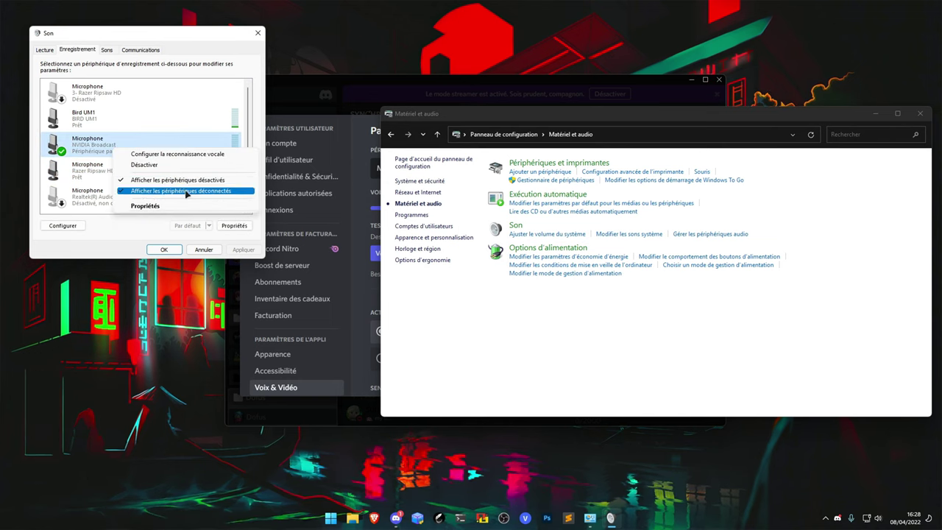
{"action": "left_click", "coordinate": [96, 134]}
{"action": "right_click", "coordinate": [133, 148]}
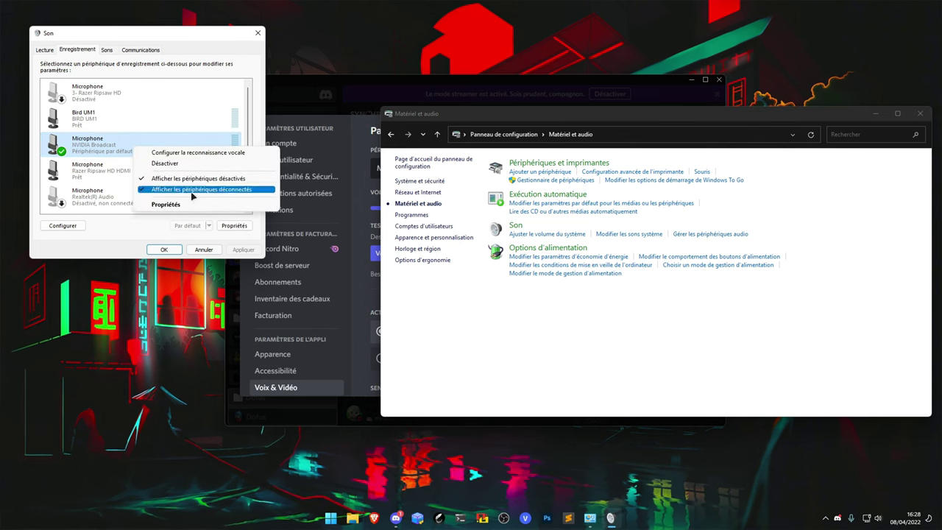
{"action": "left_click", "coordinate": [113, 125]}
{"action": "right_click", "coordinate": [112, 126]}
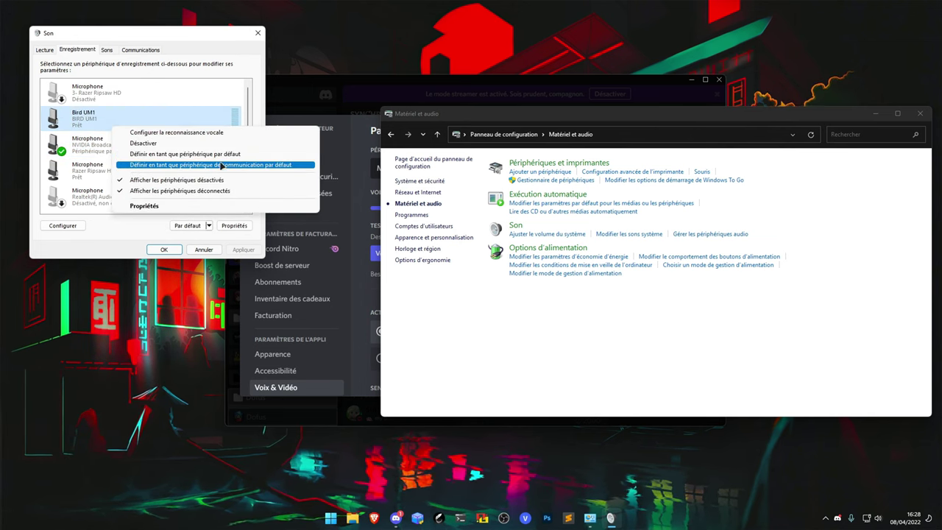
{"action": "left_click", "coordinate": [82, 133]}
{"action": "left_click", "coordinate": [134, 148]}
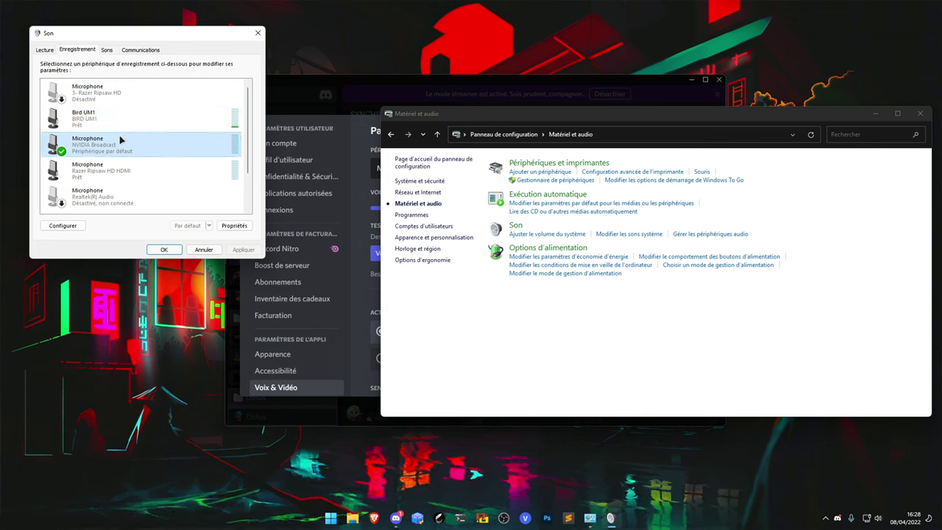
{"action": "left_click", "coordinate": [124, 125]}
{"action": "right_click", "coordinate": [124, 125]}
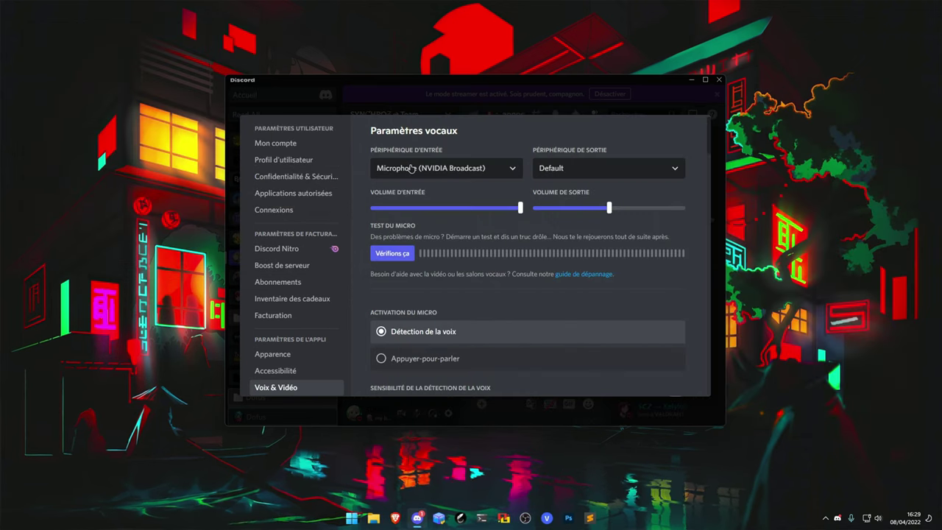
In Discord's voice settings, choose Microphone (NVIDIA Broadcast) as the input device
{"action": "left_click", "coordinate": [445, 167]}
{"action": "left_click", "coordinate": [421, 246]}
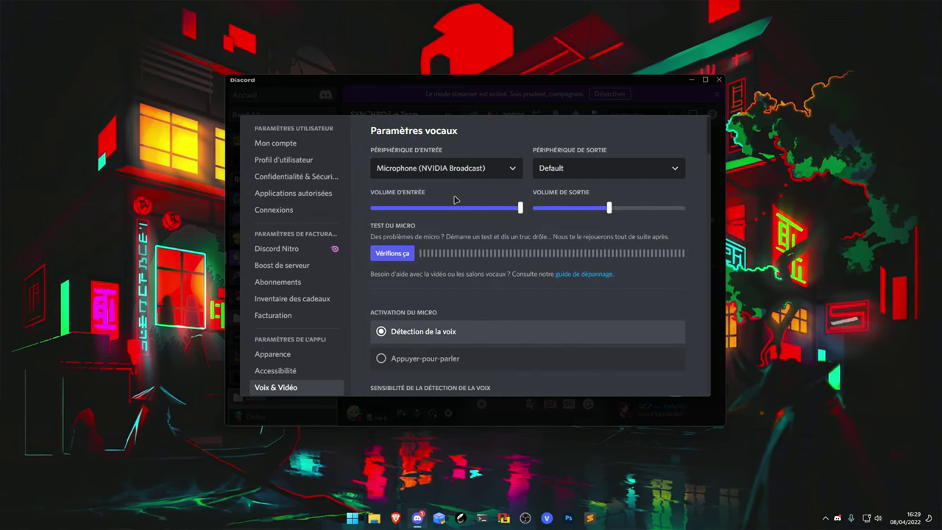
Turn automatic microphone input sensitivity on, and switch it back off to use the manual voice detection threshold
{"action": "scroll", "coordinate": [508, 221], "scroll_direction": "down", "scroll_amount": 5}
{"action": "scroll", "coordinate": [515, 243], "scroll_direction": "up", "scroll_amount": 3}
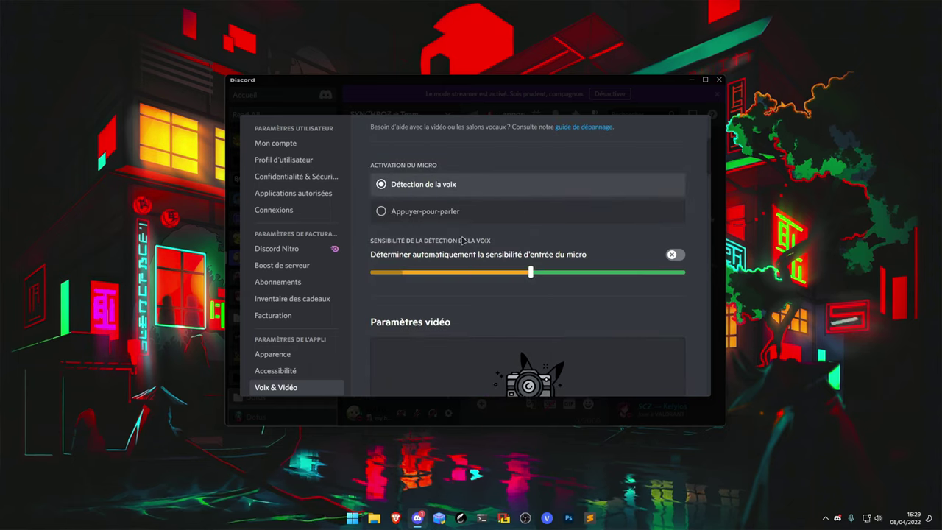
{"action": "left_click", "coordinate": [672, 254]}
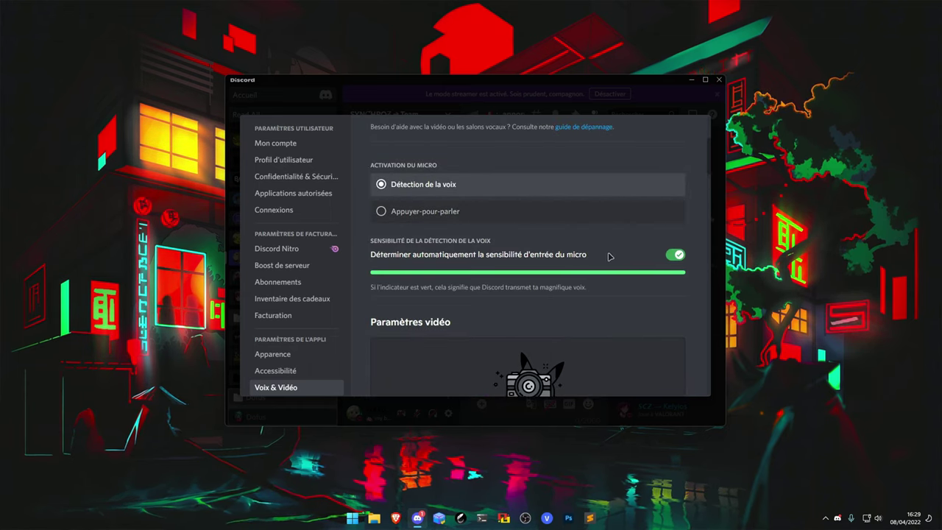
{"action": "left_click", "coordinate": [673, 255]}
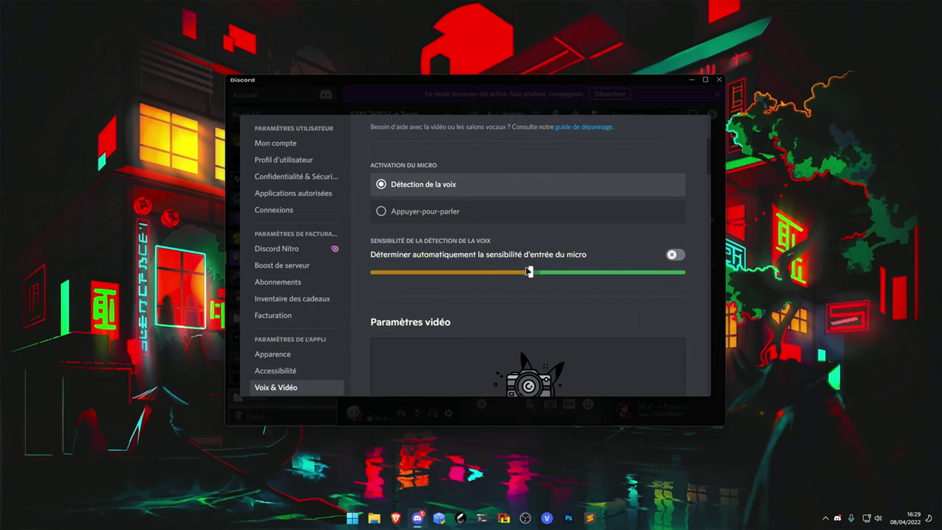
{"action": "mouse_move", "coordinate": [531, 271]}
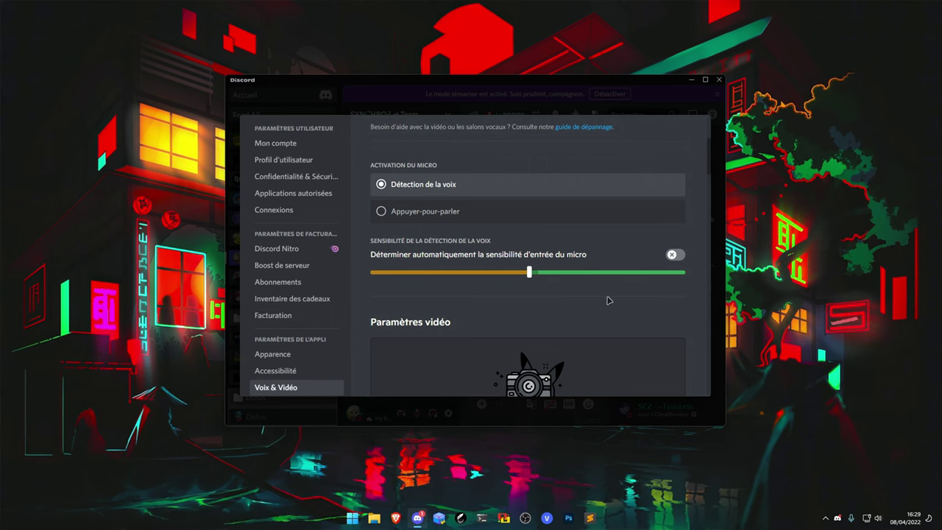
Check the Krisp noise suppression setting (Suppression du bruit) in the advanced voice options and close the Discord window
{"action": "scroll", "coordinate": [585, 302], "scroll_direction": "down", "scroll_amount": 10}
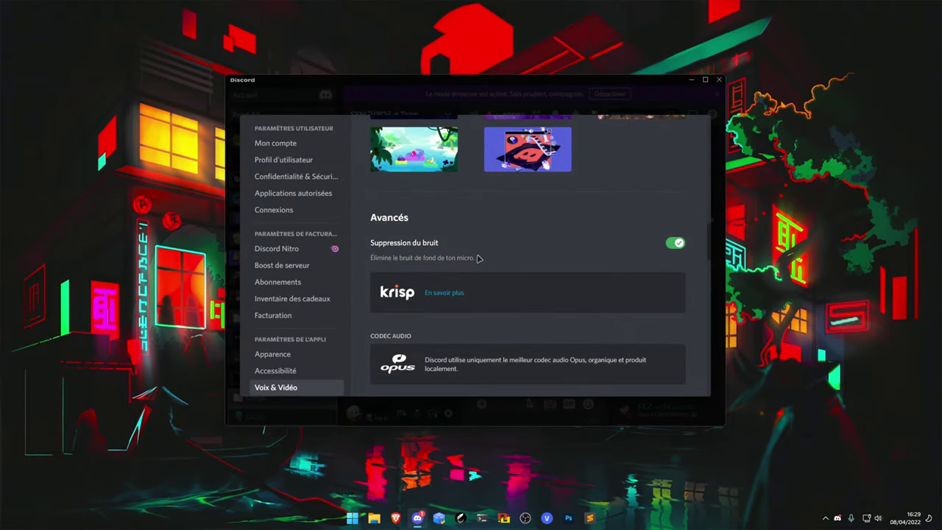
{"action": "left_click", "coordinate": [719, 79]}
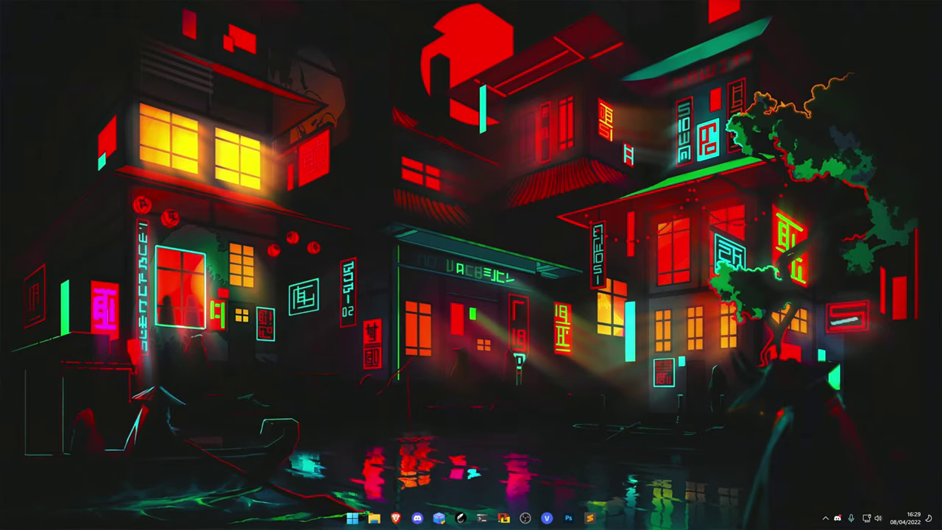